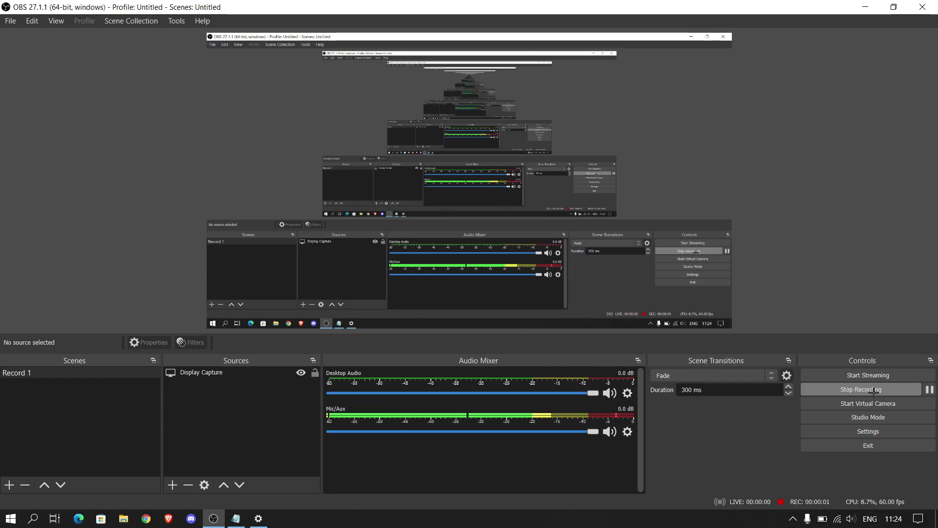
# - Minimize OBS and the notes, refresh the desktop, then restore the Fortnite Notepad notes
pyautogui.click(865, 6)
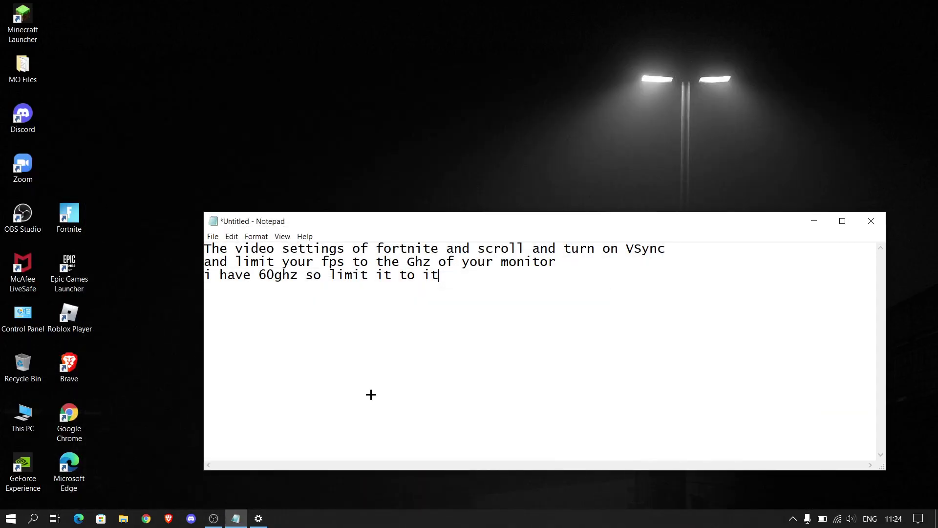
pyautogui.click(812, 222)
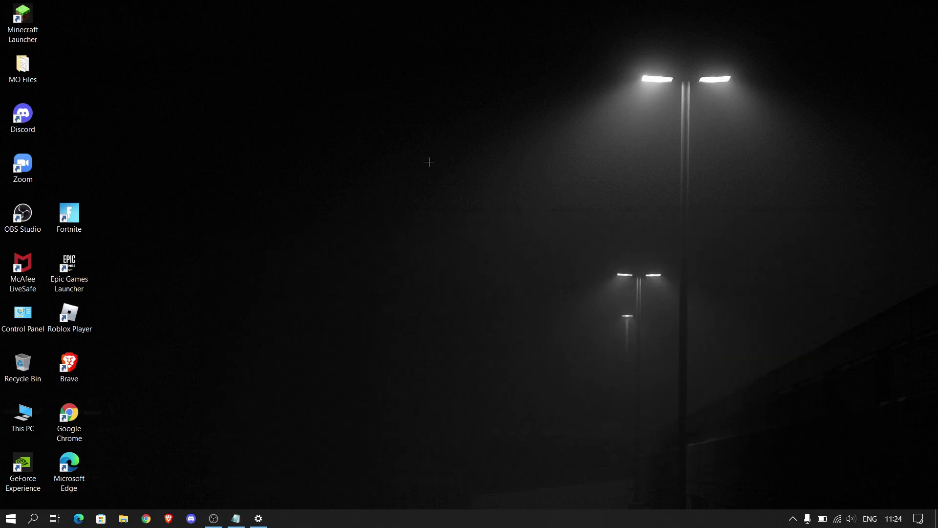
pyautogui.rightClick(428, 161)
pyautogui.click(461, 200)
pyautogui.click(235, 518)
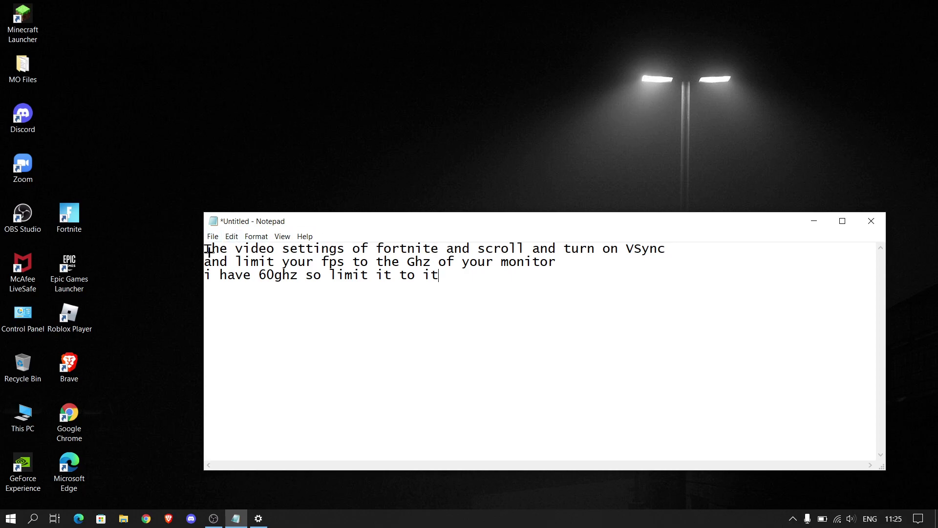
# - Select, then deselect, the first Notepad line about turning on VSync
pyautogui.moveTo(211, 249)
pyautogui.mouseDown()
pyautogui.moveTo(441, 248)
pyautogui.moveTo(400, 249)
pyautogui.mouseUp()
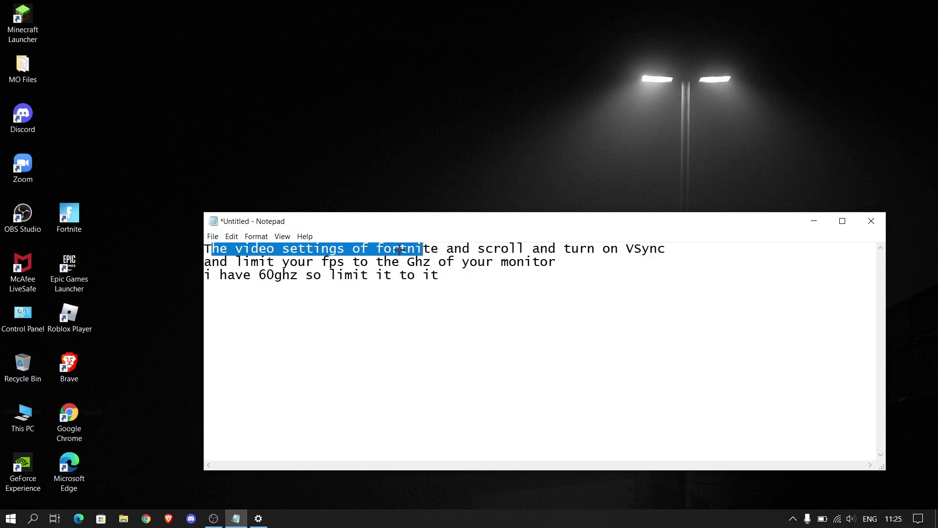
pyautogui.click(209, 249)
pyautogui.moveTo(204, 249); pyautogui.dragTo(673, 248)
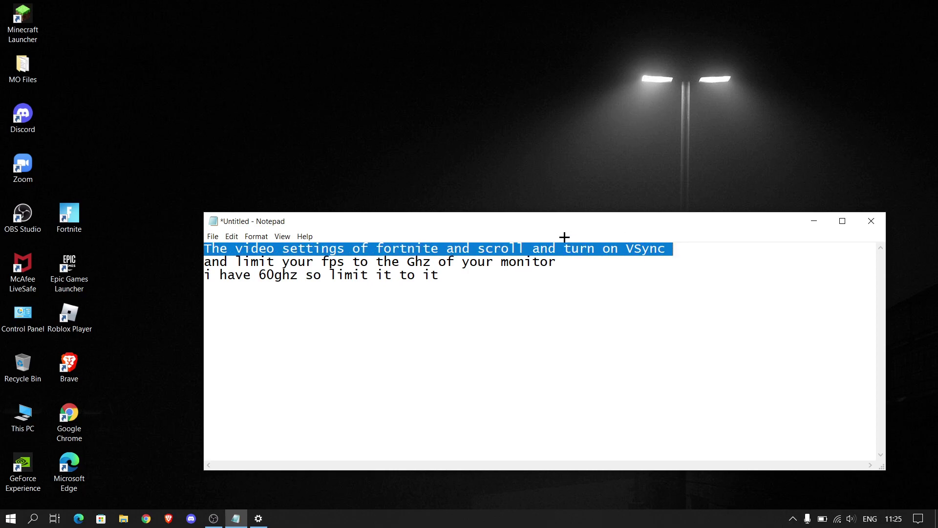
pyautogui.click(657, 248)
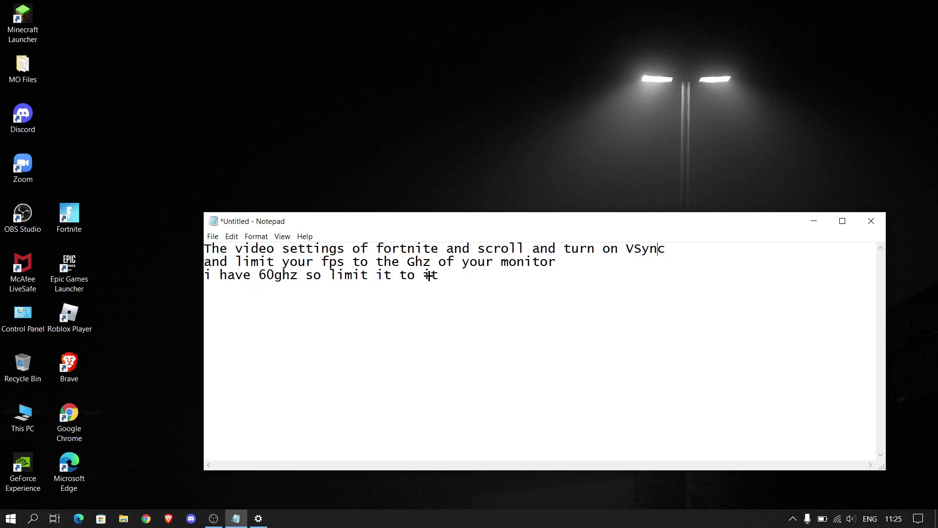
pyautogui.moveTo(258, 518)
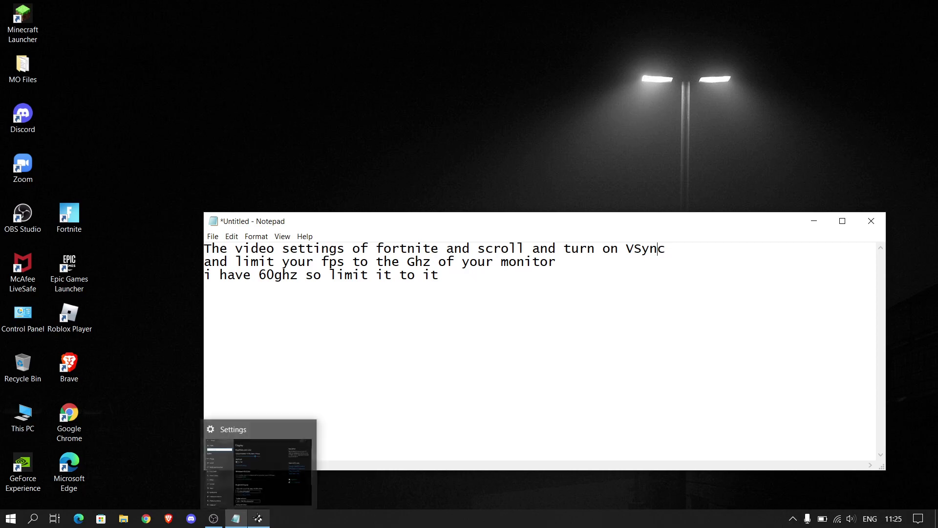
# - Bring up Display settings and open Advanced display settings to read the 60.008 Hz rate
pyautogui.click(252, 484)
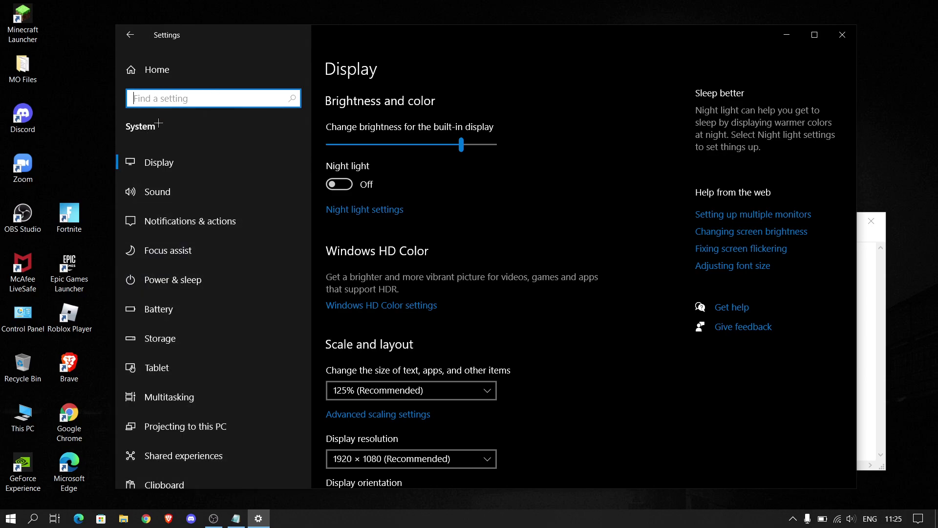
pyautogui.scroll(-3, 546, 352)
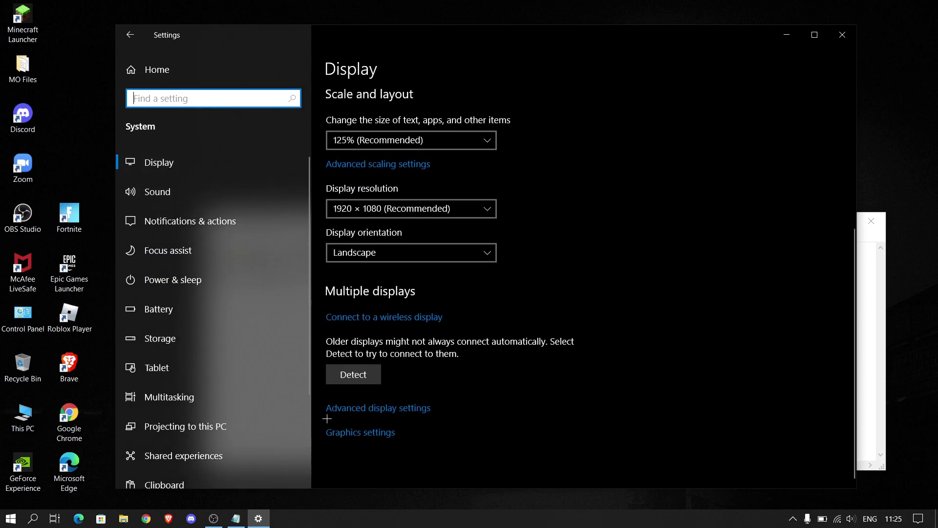
pyautogui.click(364, 408)
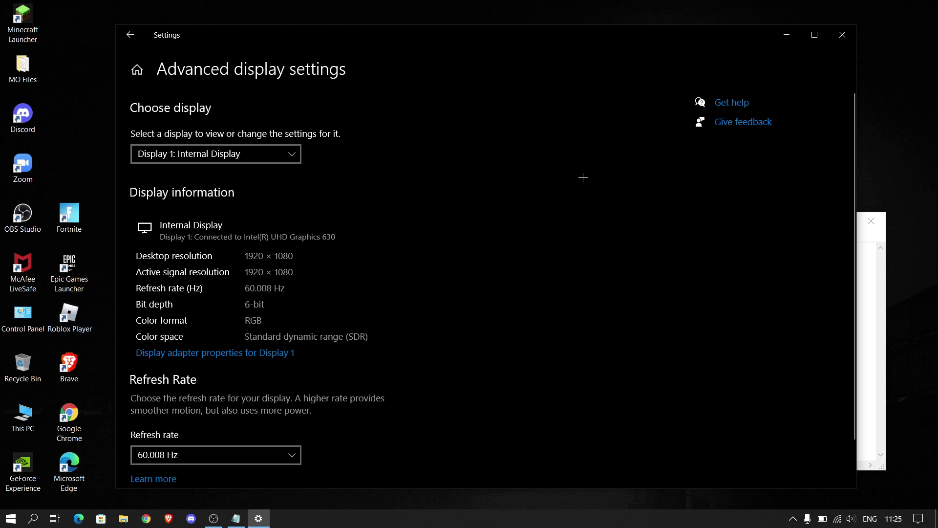
# - Close Settings and correct '60ghz' to '60.008hz' in the third note line
pyautogui.click(843, 35)
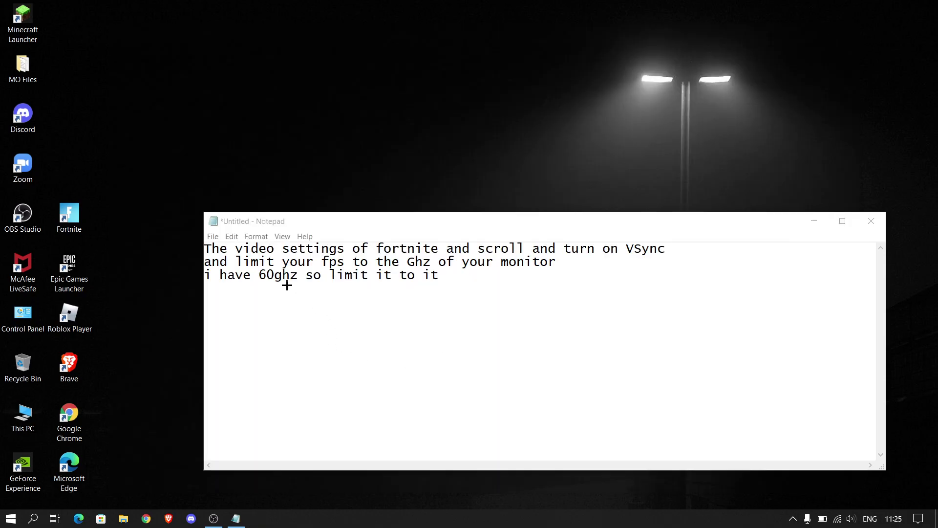
pyautogui.click(273, 274)
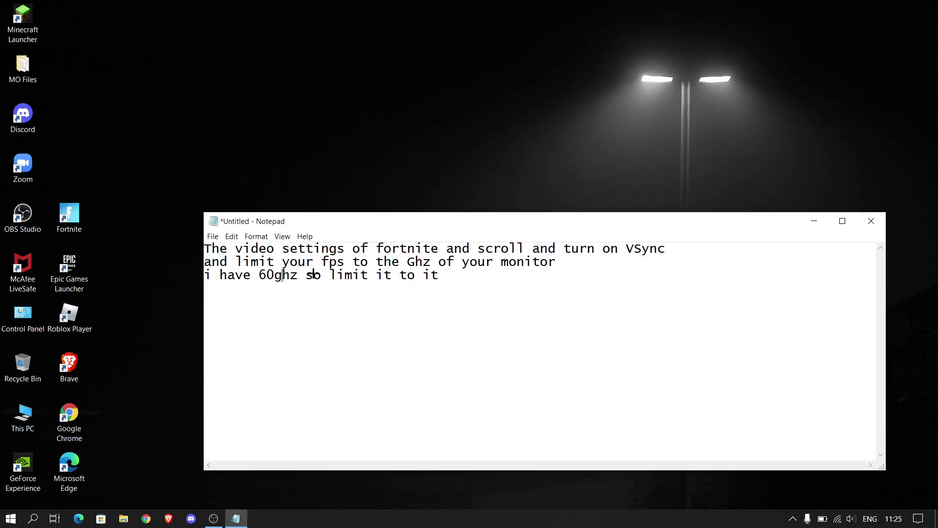
pyautogui.press('BackSpace')
pyautogui.write('.00')
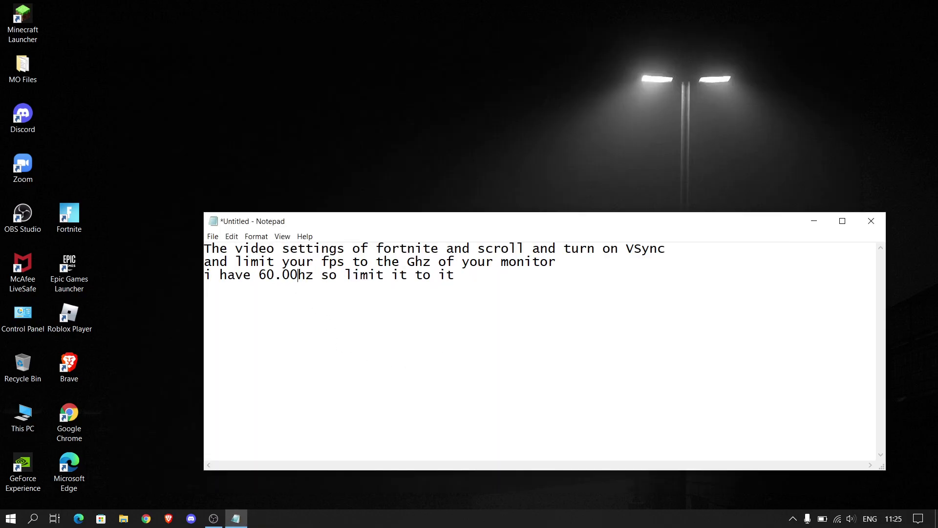
pyautogui.write('8')
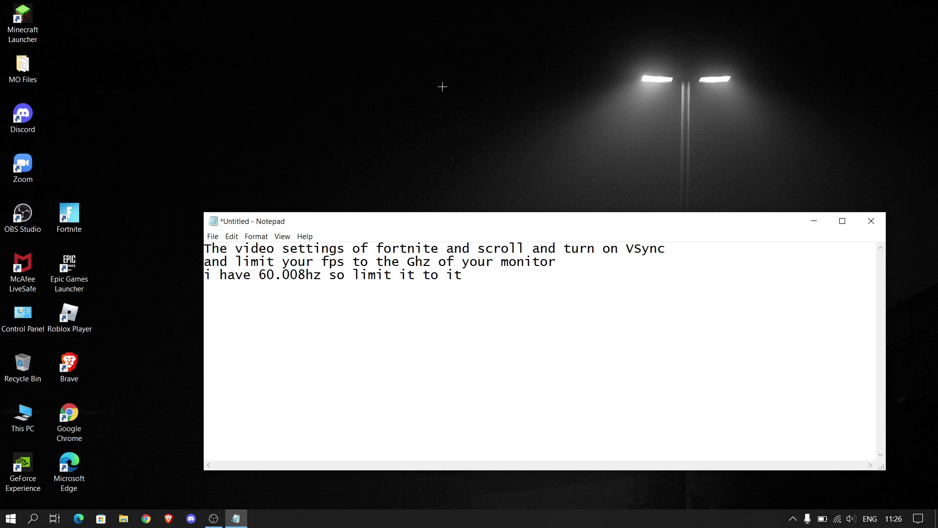
pyautogui.click(441, 86)
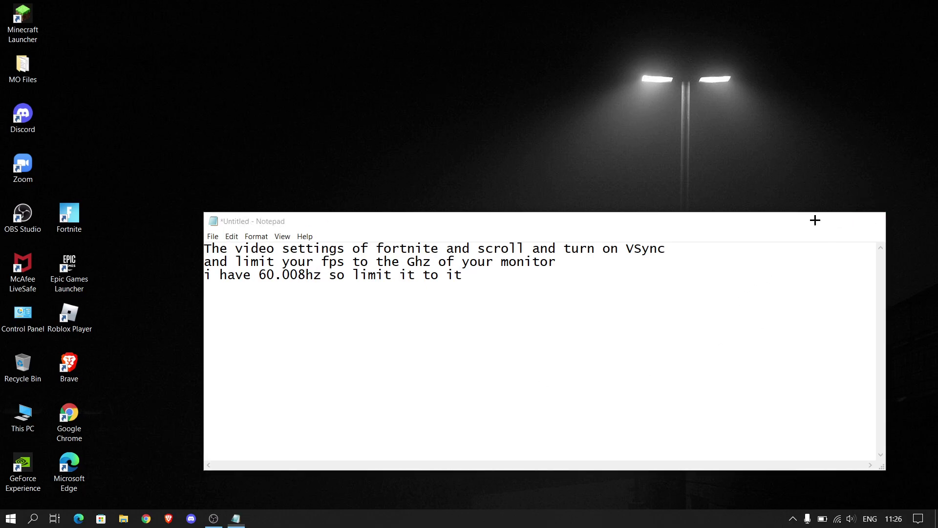
# - Minimize and restore the Notepad notes twice, opening and dismissing the Start menu between
pyautogui.click(815, 220)
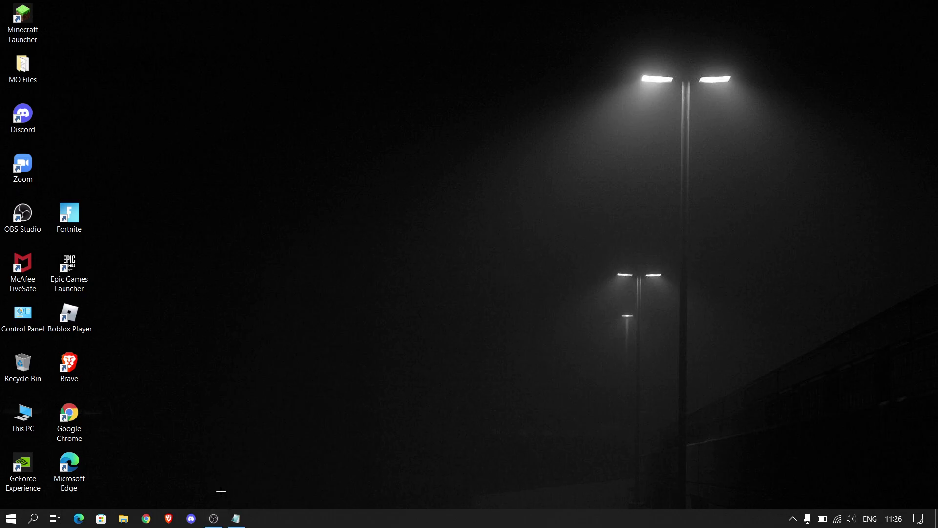
pyautogui.click(236, 519)
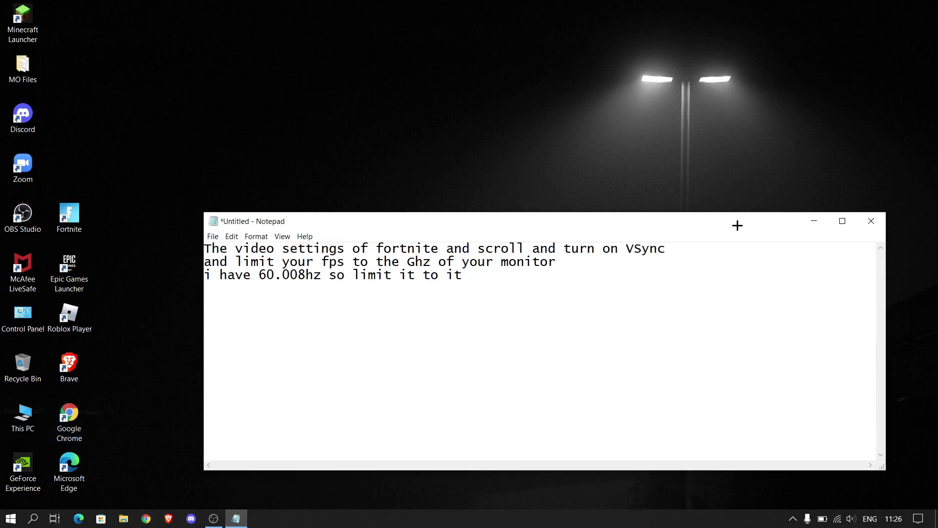
pyautogui.click(813, 220)
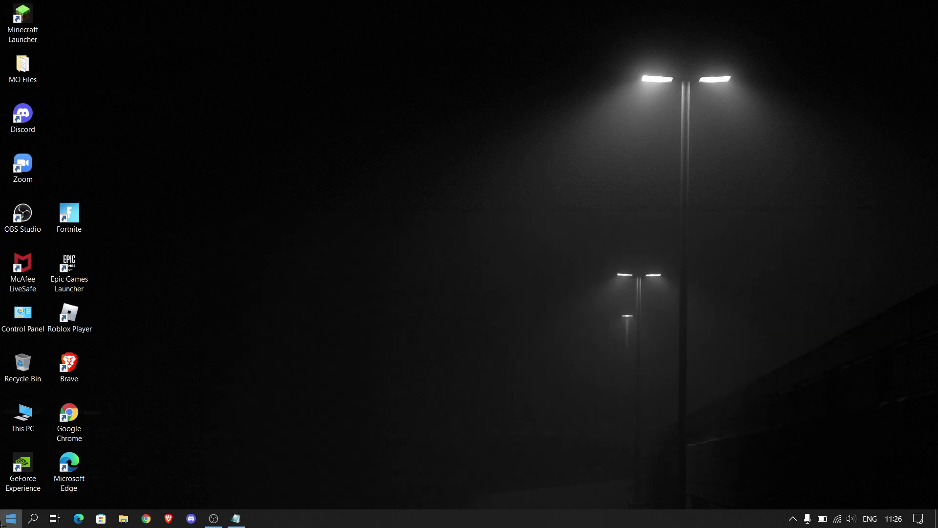
pyautogui.press('super')
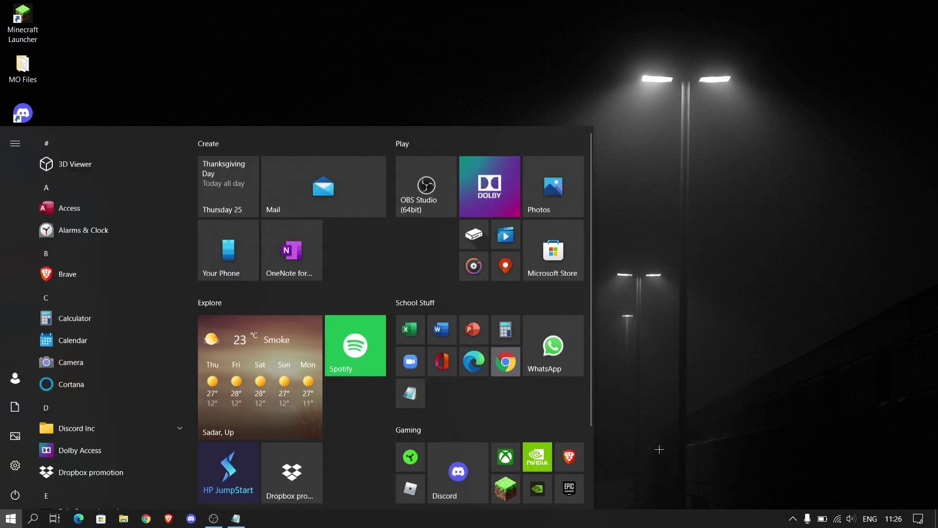
pyautogui.click(722, 355)
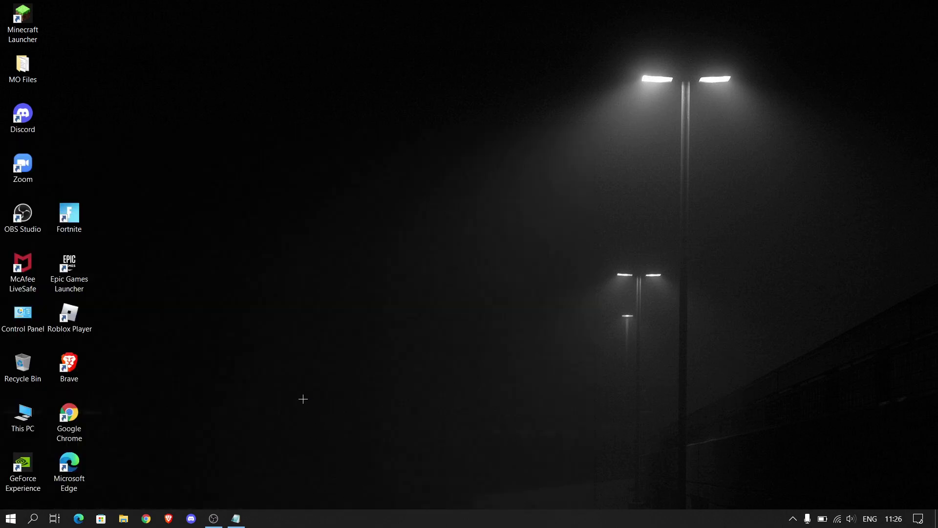
pyautogui.click(236, 517)
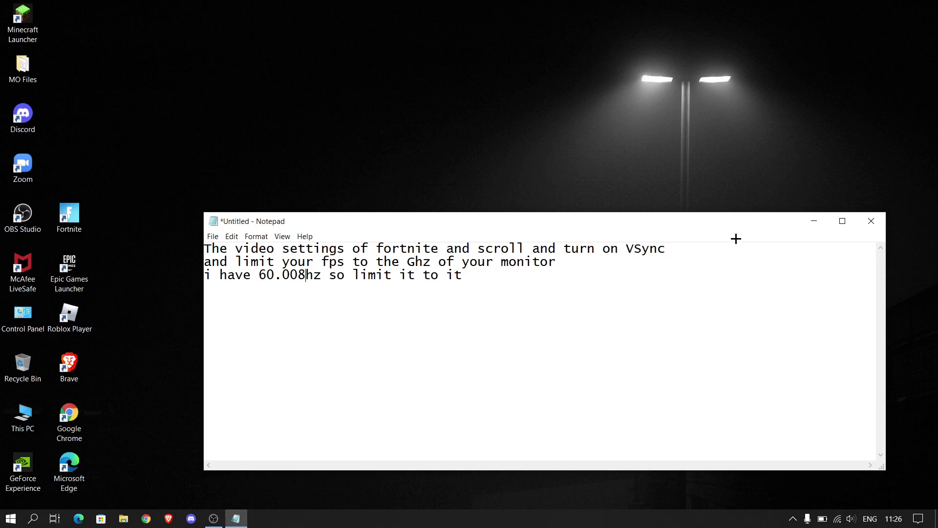
# - Highlight 'VSync' in the notes, then show Program Settings in Manage 3D Settings
pyautogui.moveTo(627, 248); pyautogui.dragTo(665, 249)
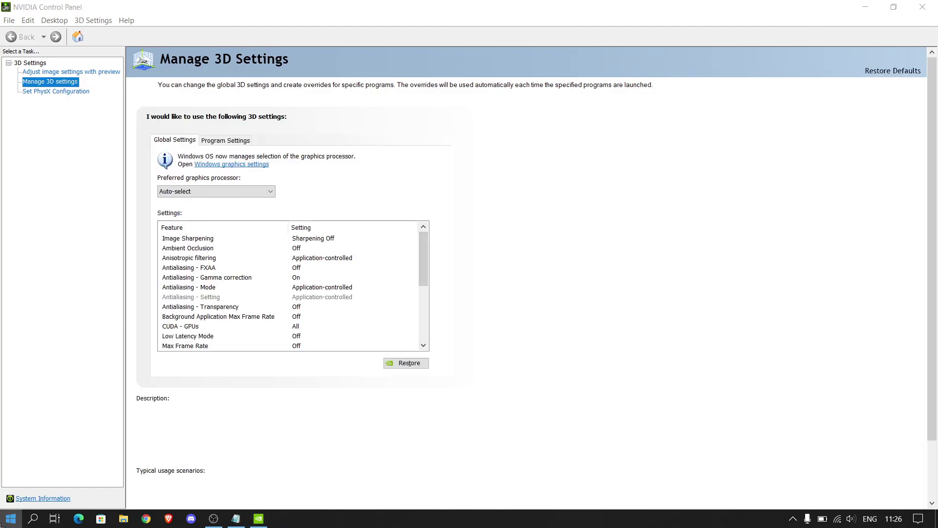
pyautogui.click(11, 518)
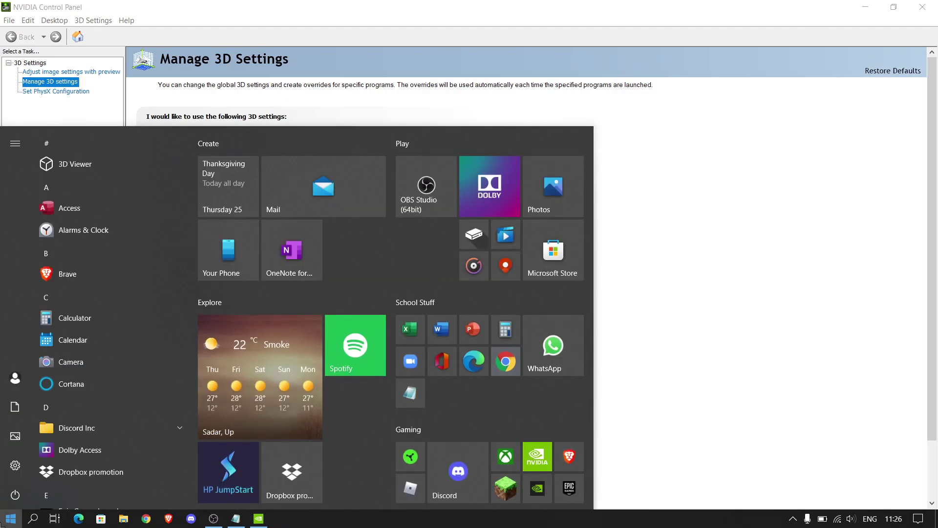
pyautogui.click(11, 518)
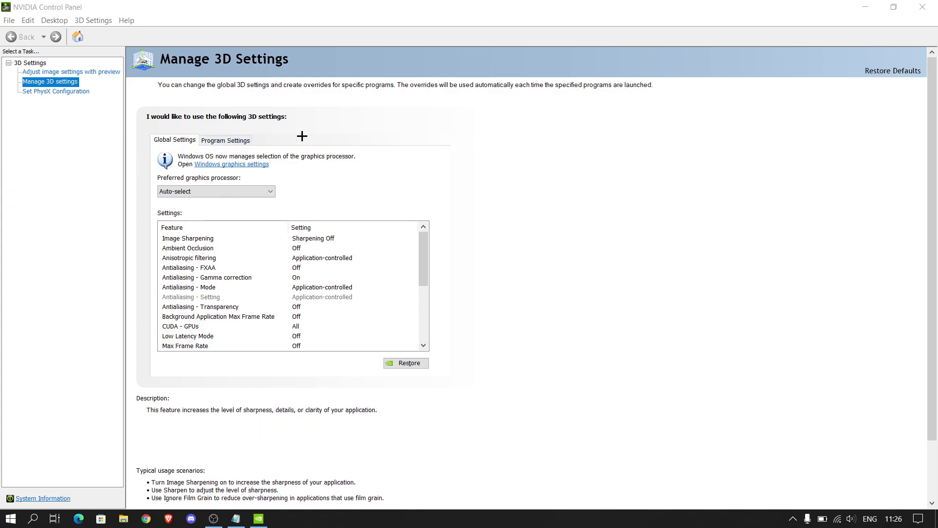
pyautogui.click(214, 140)
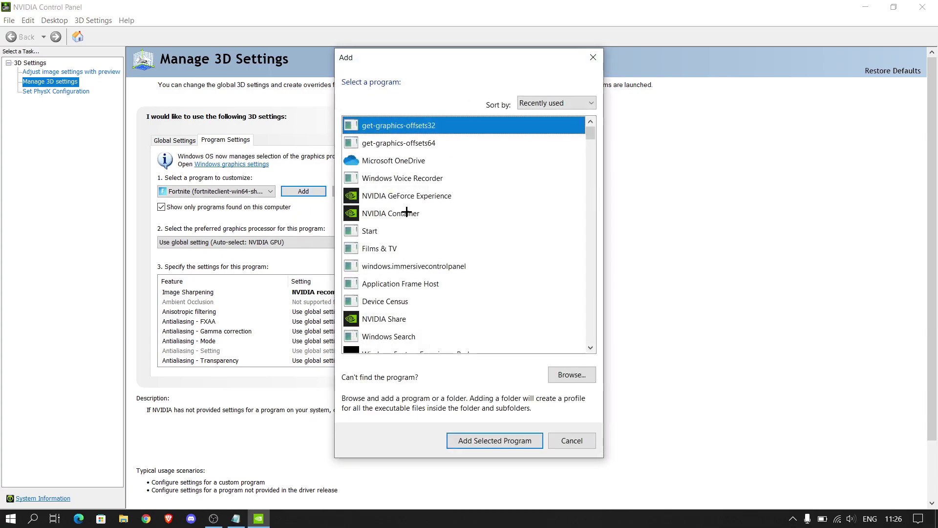
pyautogui.scroll(-2, 407, 213)
pyautogui.scroll(-2, 398, 211)
pyautogui.scroll(-3, 393, 193)
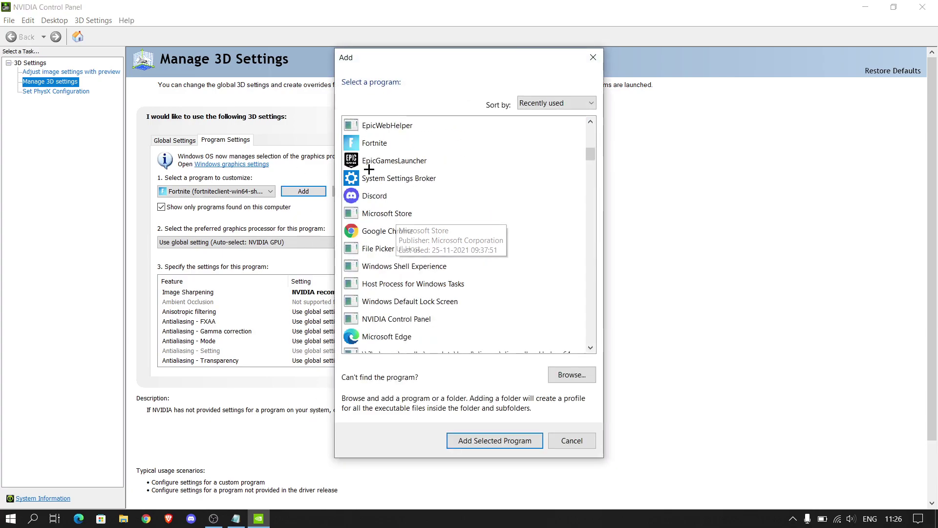
pyautogui.scroll(4, 430, 190)
pyautogui.scroll(3, 428, 256)
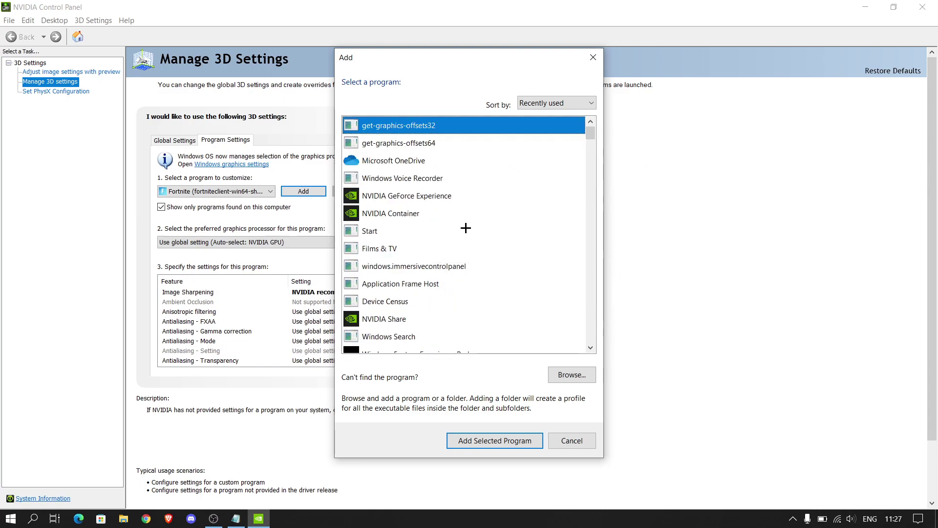
pyautogui.scroll(-2, 465, 227)
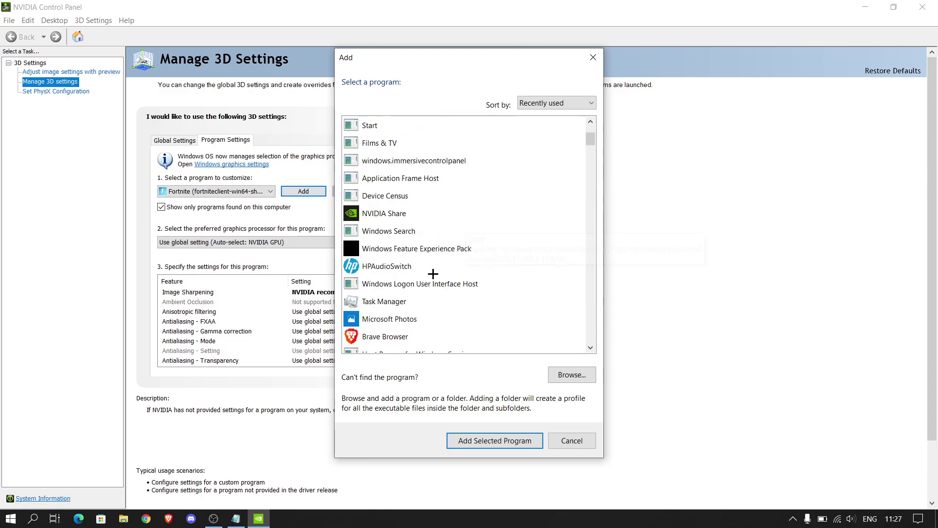
# - Dismiss the Add program dialog with its X, leaving Fortnite's program list unchanged
pyautogui.click(589, 60)
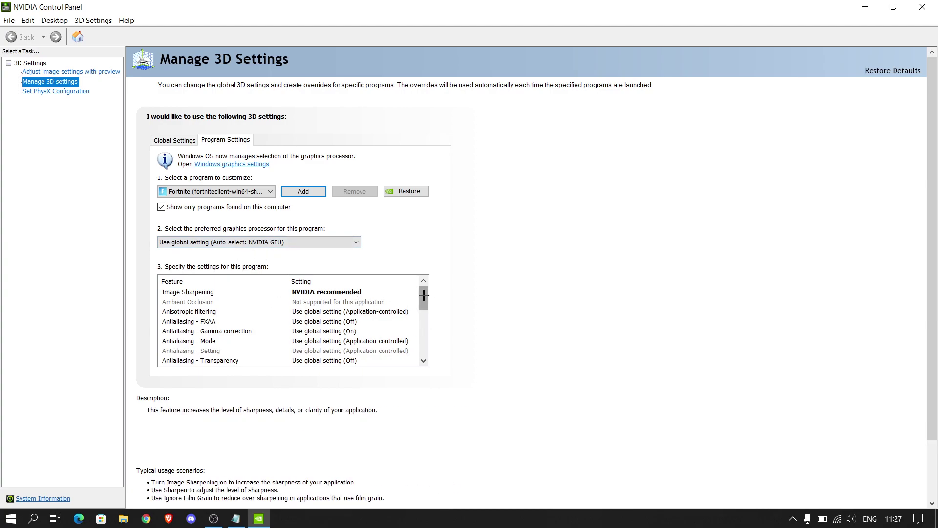
pyautogui.moveTo(424, 294); pyautogui.dragTo(425, 344)
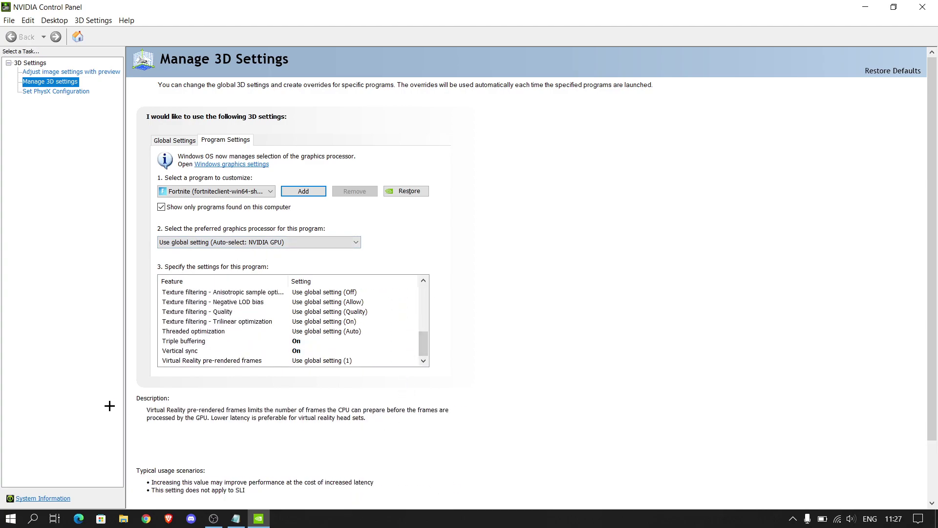
# - Set Fortnite's Vertical sync and Triple buffering both to On
pyautogui.click(294, 350)
pyautogui.click(300, 390)
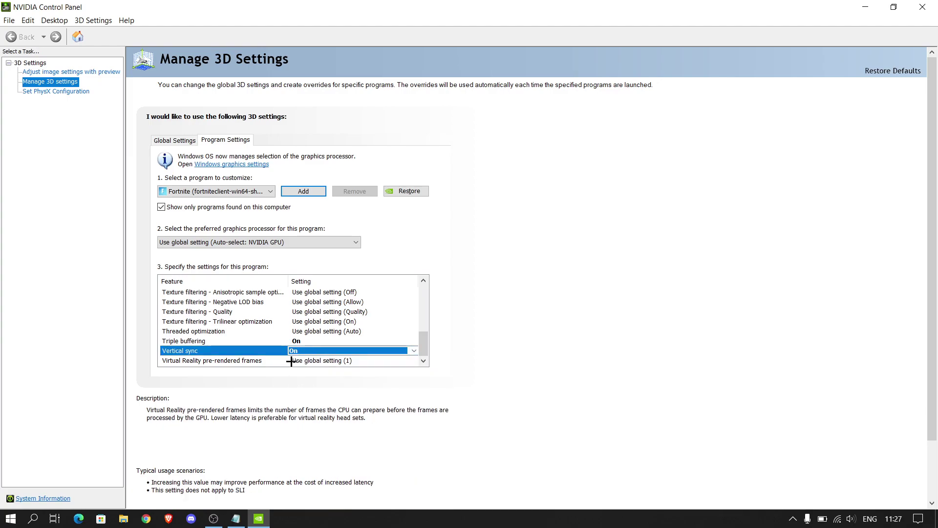
pyautogui.click(299, 341)
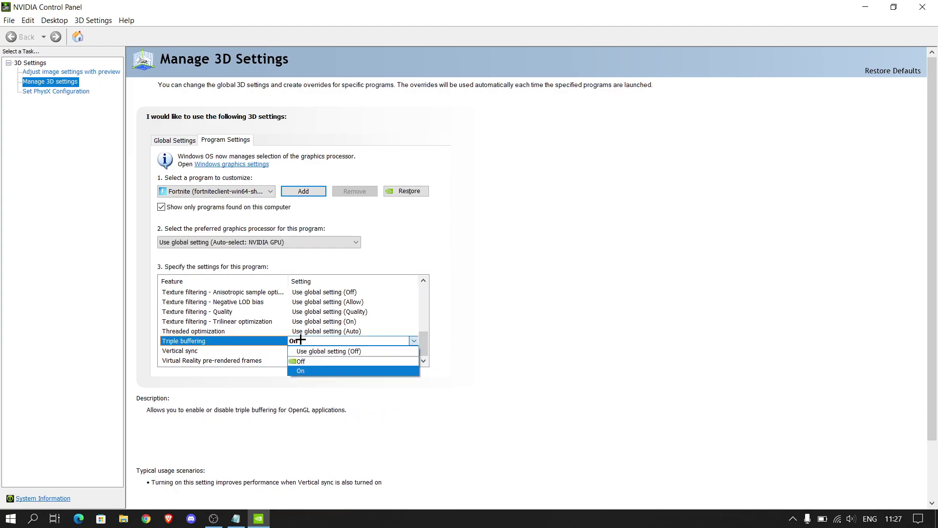
pyautogui.click(298, 372)
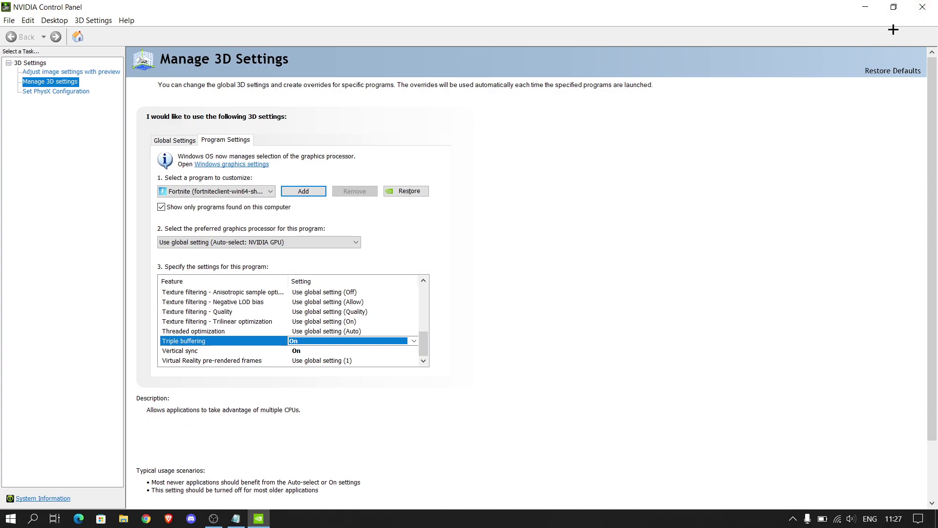
# - Open and cancel the Add program picker, then close NVIDIA Control Panel
pyautogui.click(304, 192)
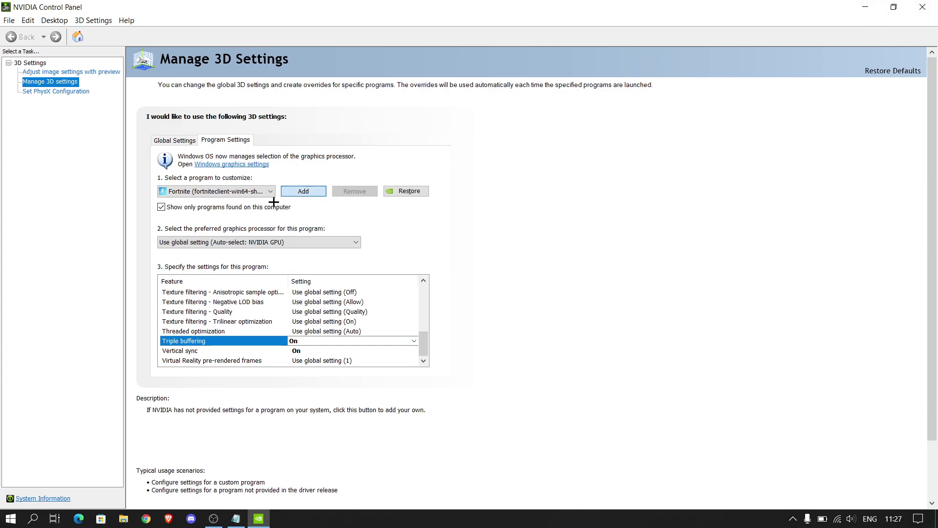
pyautogui.scroll(-5, 432, 241)
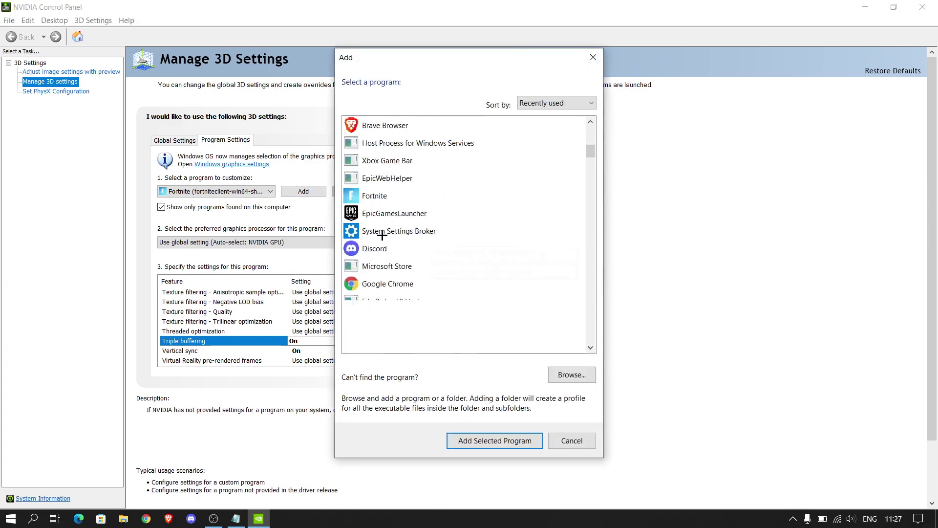
pyautogui.scroll(-1, 380, 227)
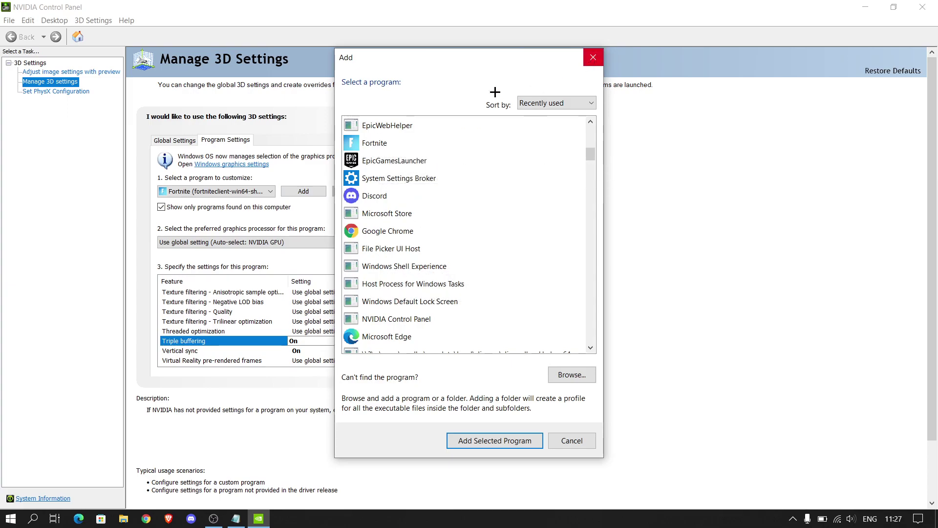
pyautogui.click(593, 57)
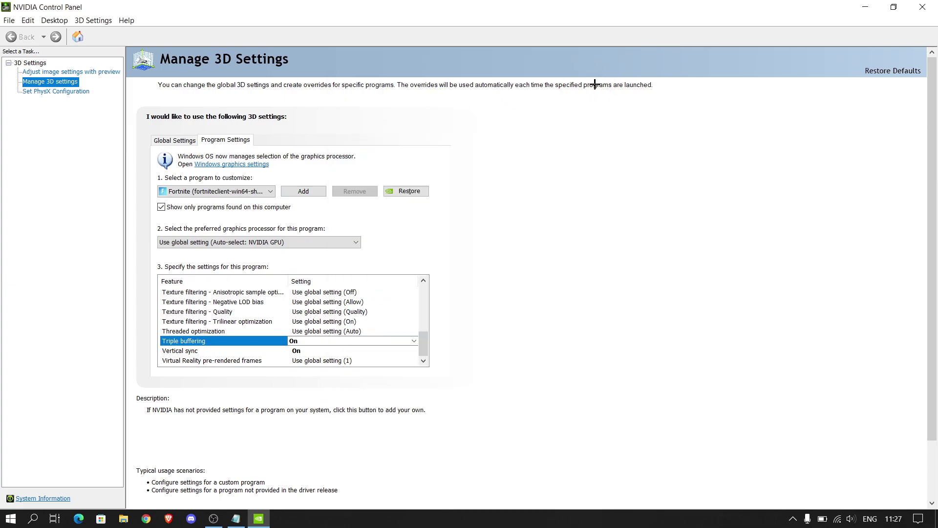
pyautogui.click(923, 7)
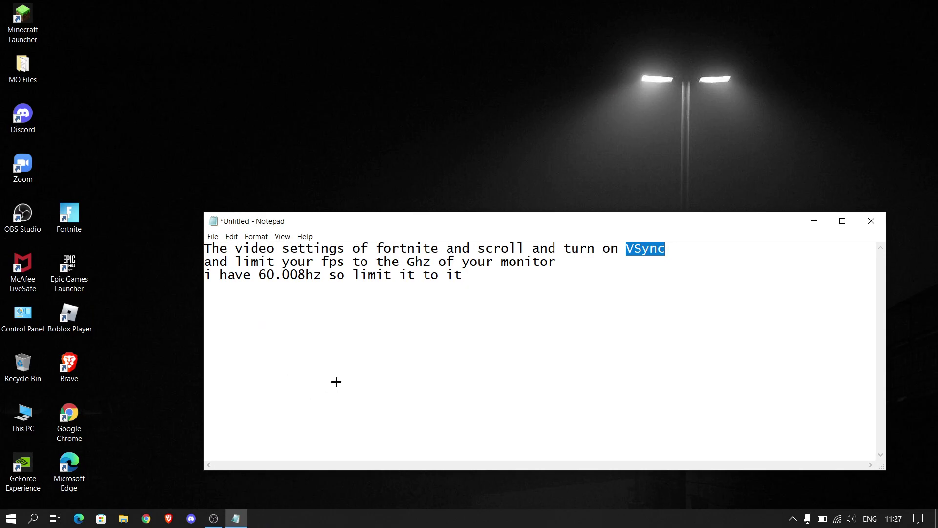
# - Append 'SCREEN TEARING IN FORTNITE, NOT TO INCREASE FPS' lines to the notes, then minimize Notepad
pyautogui.click(504, 180)
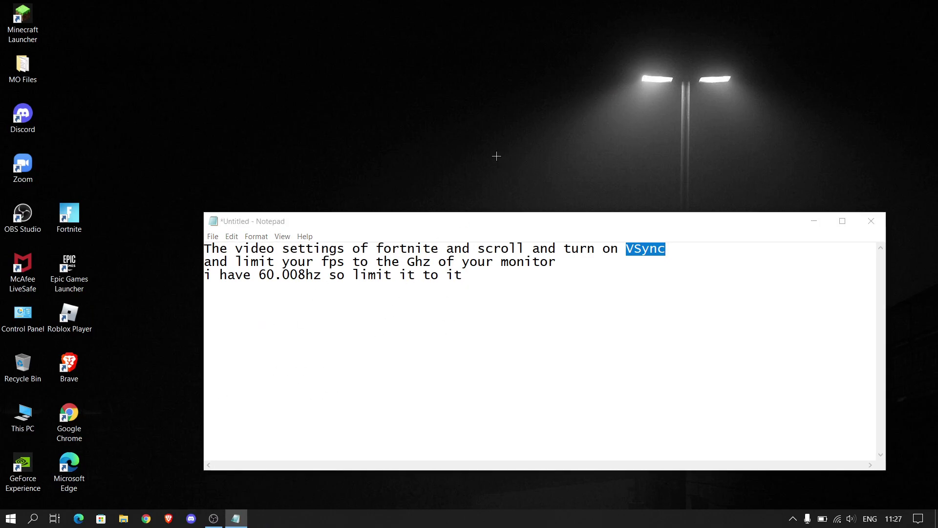
pyautogui.click(671, 213)
pyautogui.click(636, 257)
pyautogui.click(478, 283)
pyautogui.write('SC')
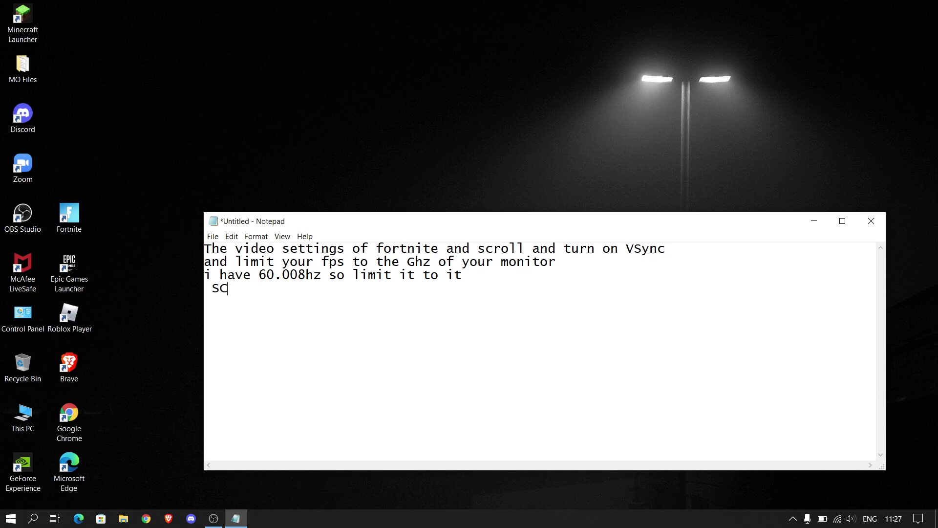
pyautogui.write('REEN TEARING I')
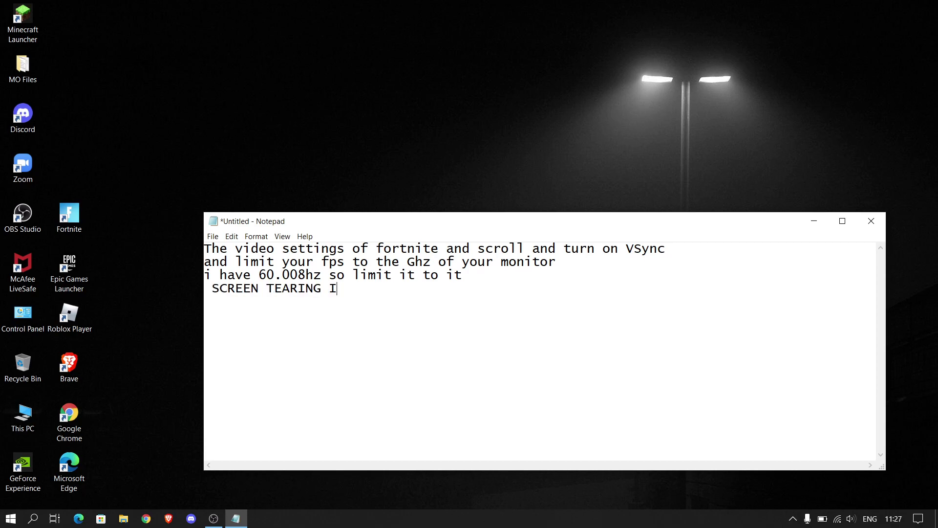
pyautogui.write('N FORT')
pyautogui.write('NITE N')
pyautogui.write('OT TO I')
pyautogui.write('NCR')
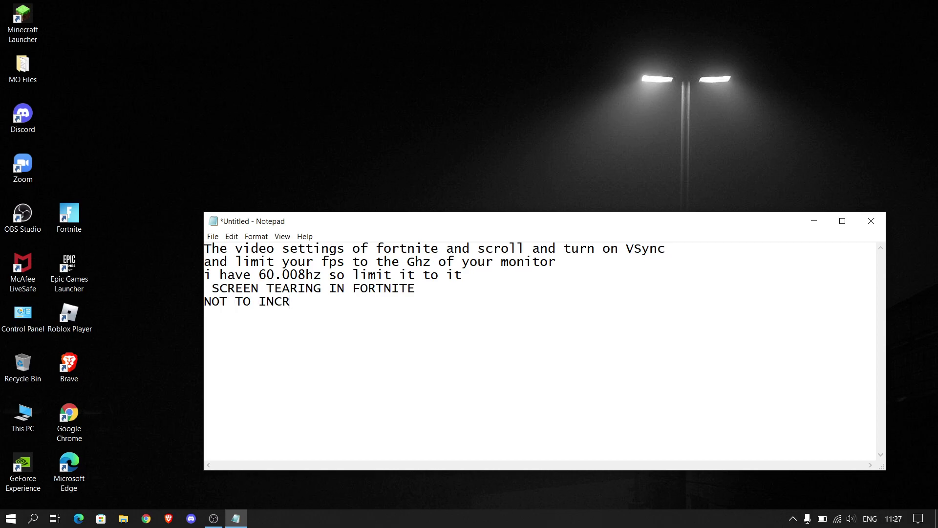
pyautogui.write('EASE FPS')
pyautogui.click(813, 221)
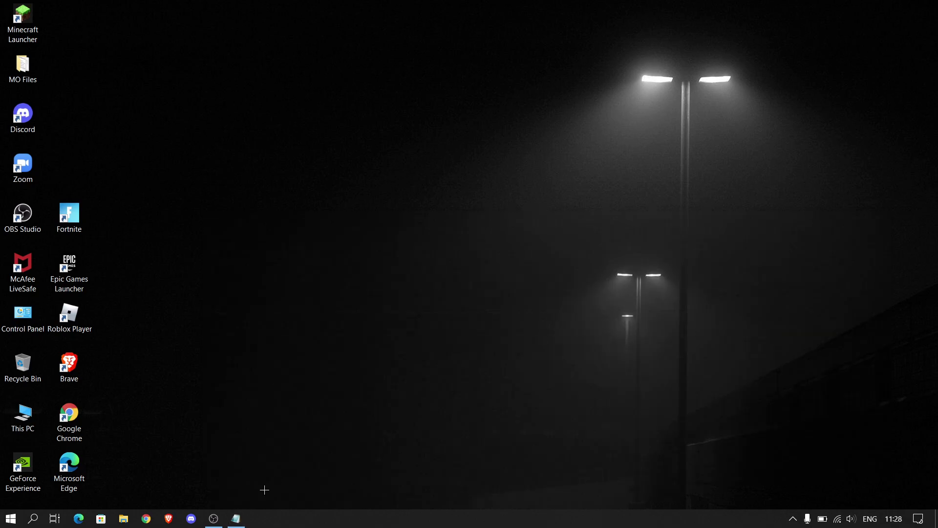
# - Restore the OBS Studio window from its taskbar icon
pyautogui.click(214, 518)
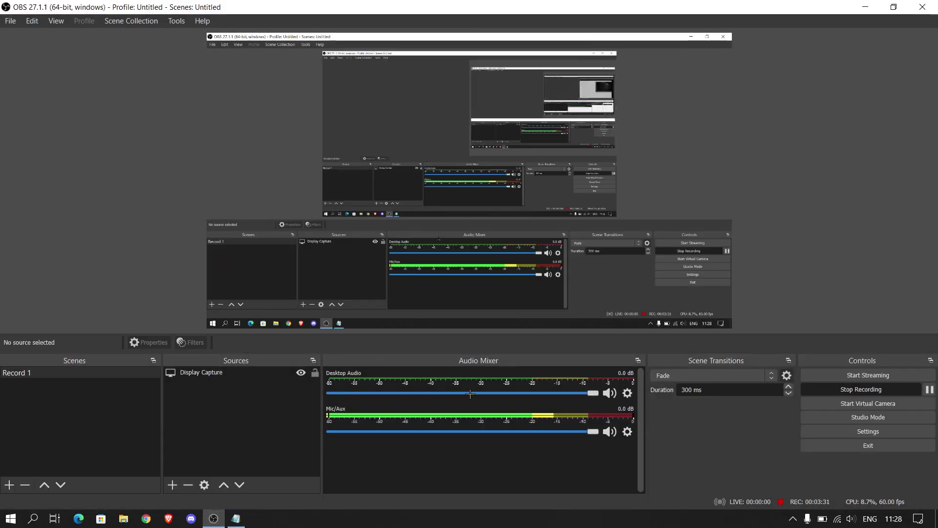